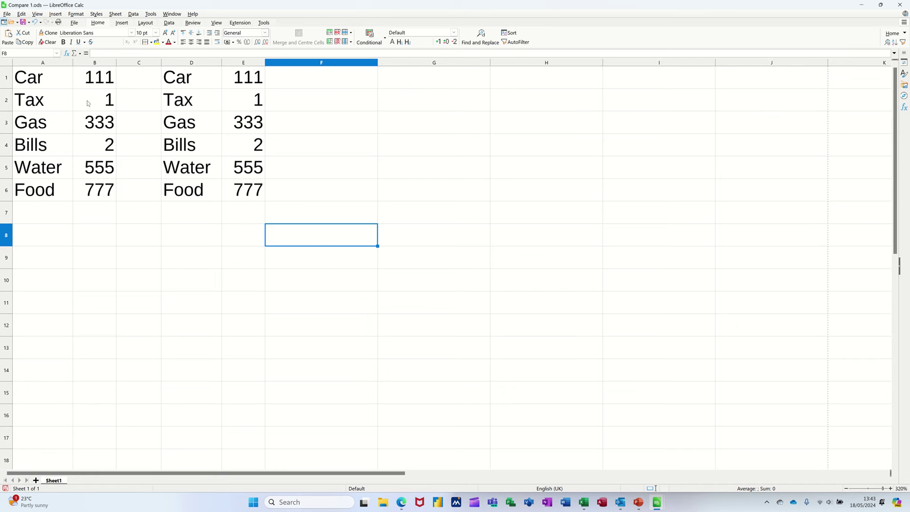
- Select D1:E6 and start a new conditional rule using 'is not equal to'
drag(176, 78, 243, 187)
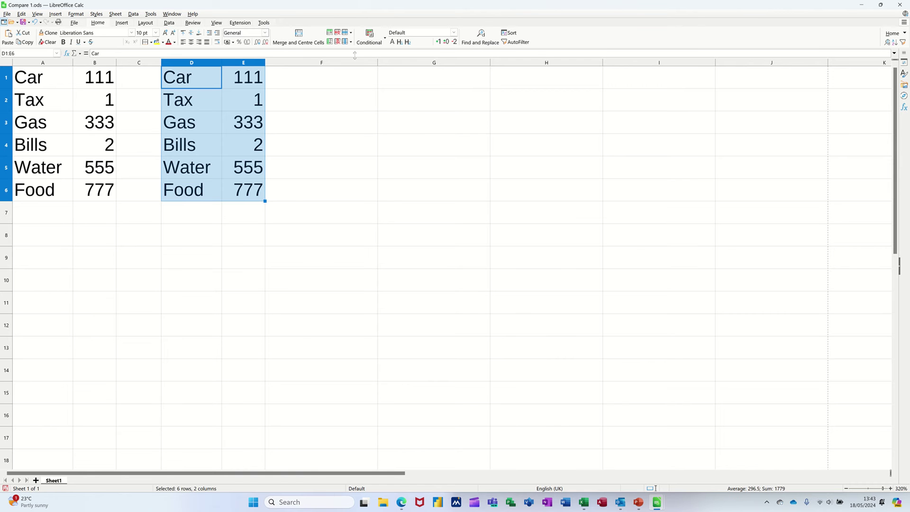
click(370, 41)
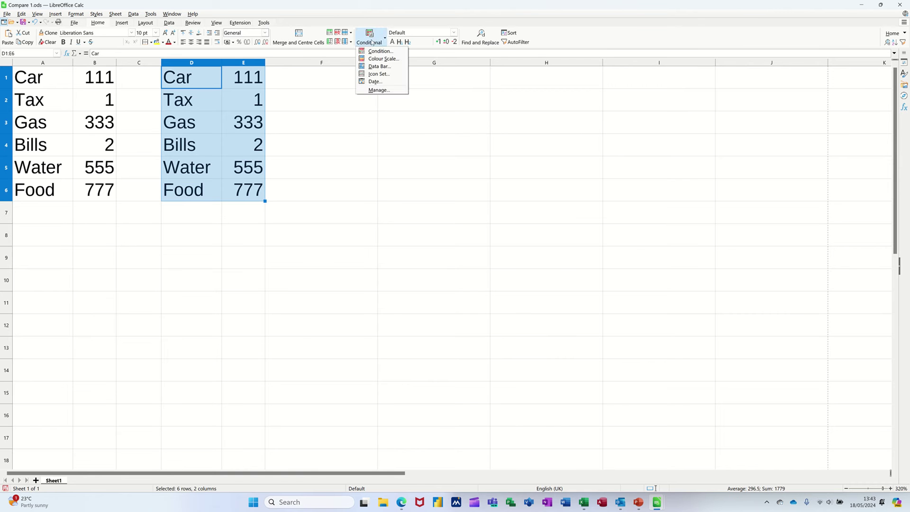
click(378, 90)
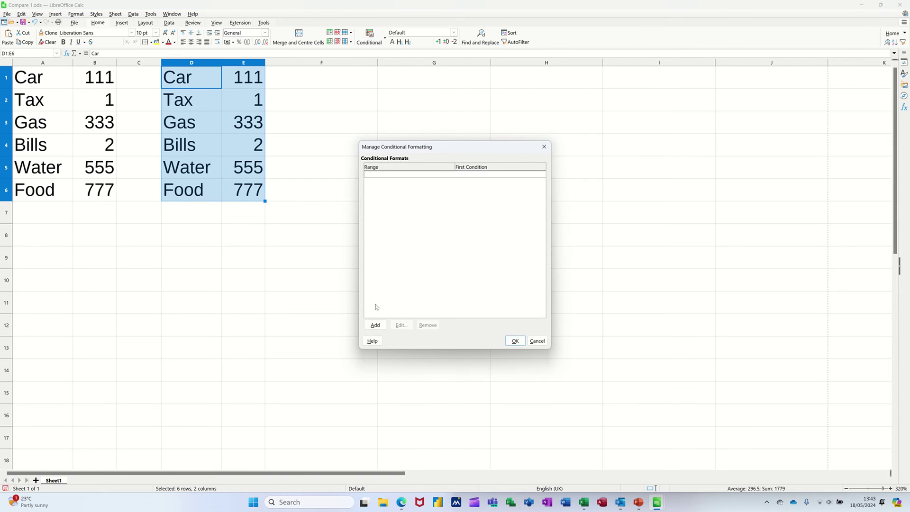
click(375, 325)
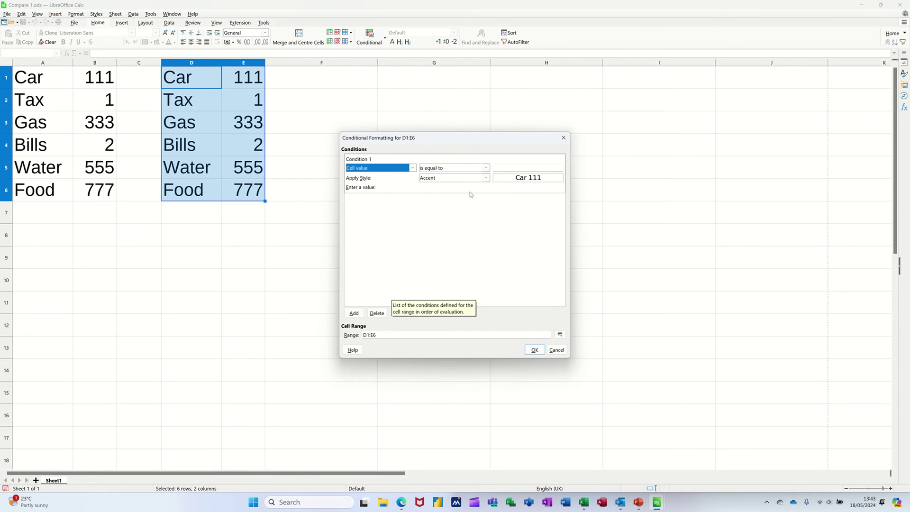
click(486, 169)
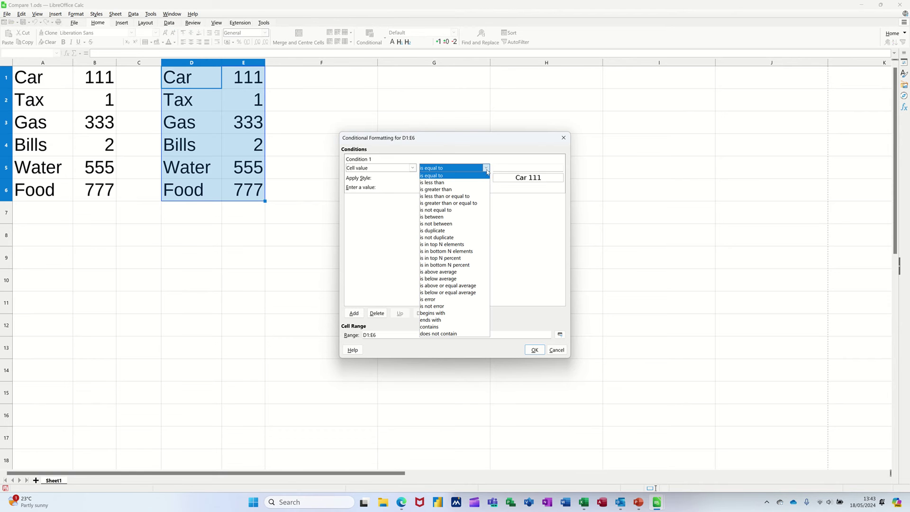
click(459, 211)
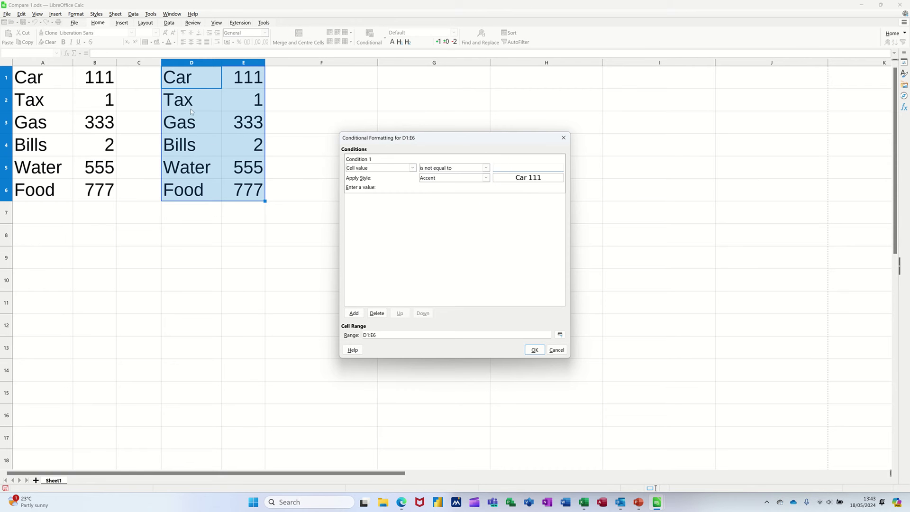
- Compare against a fully relative A1 of the first list and apply the Bad style
click(41, 79)
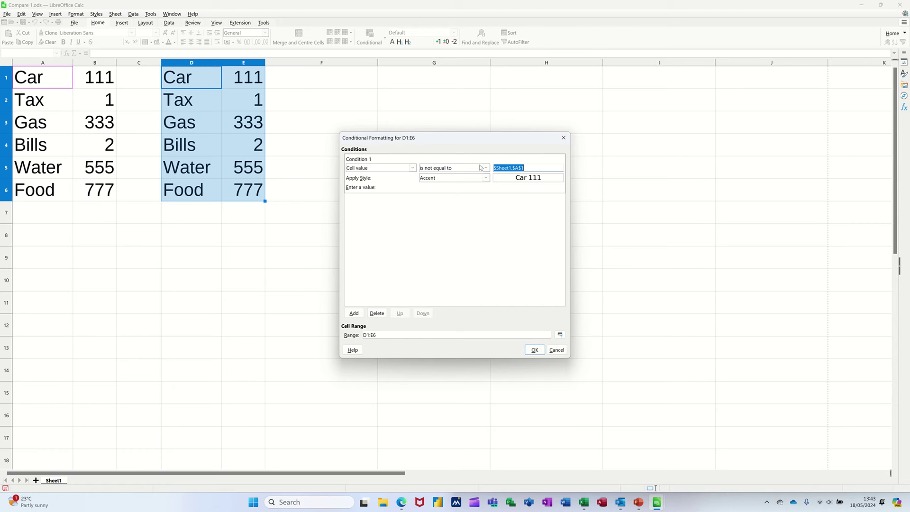
click(521, 166)
key(BackSpace)
key(BackSpace)
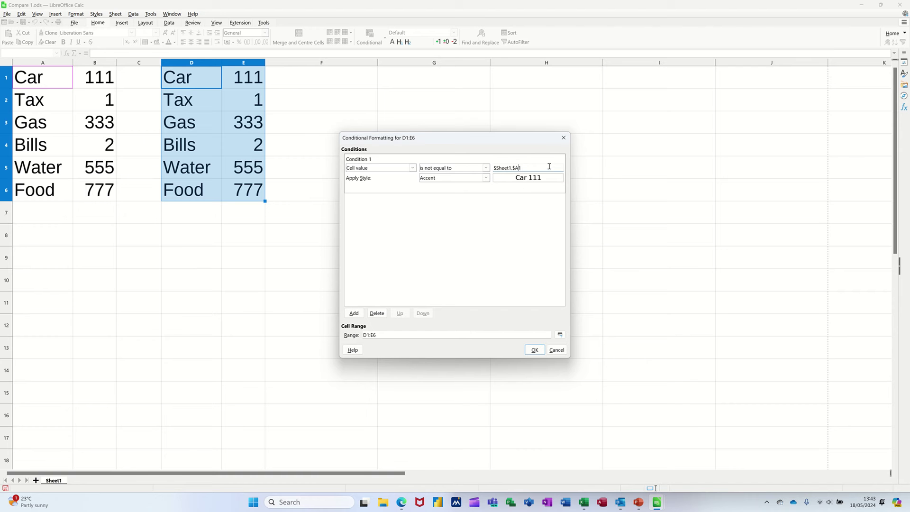
double_click(514, 168)
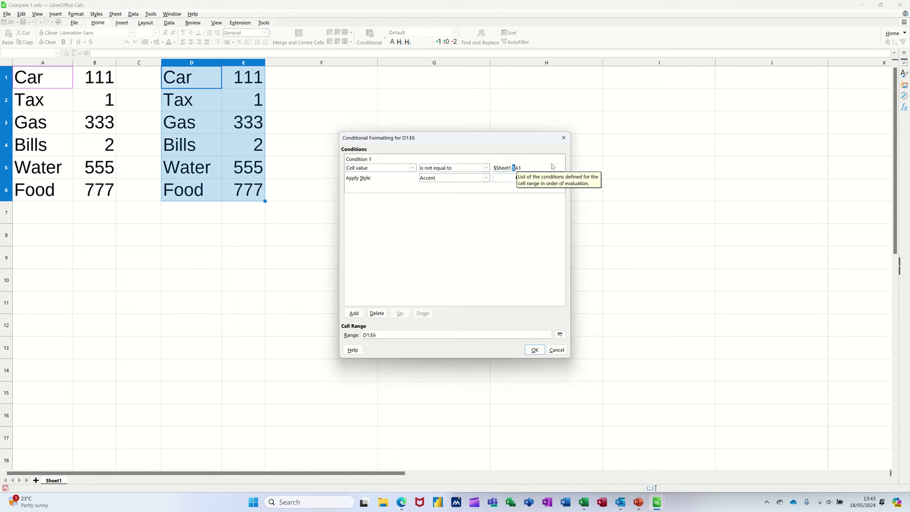
key(BackSpace)
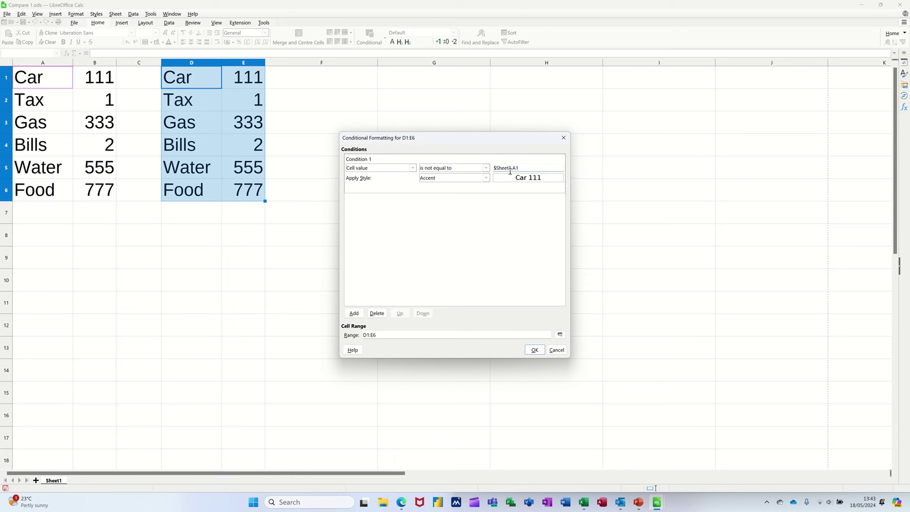
click(487, 180)
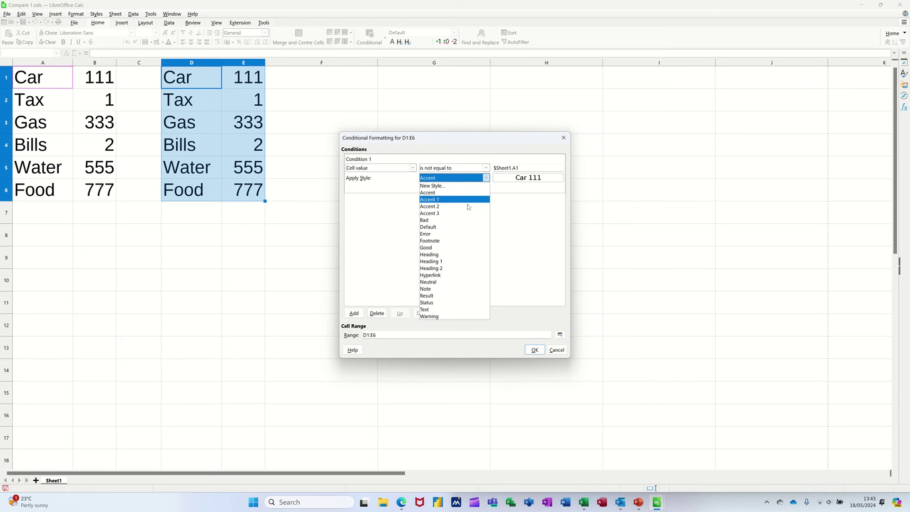
click(451, 220)
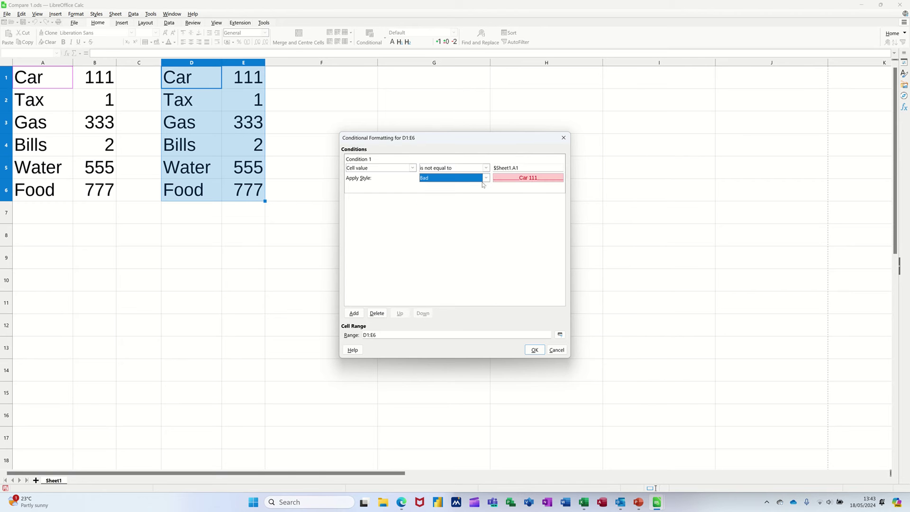
click(534, 350)
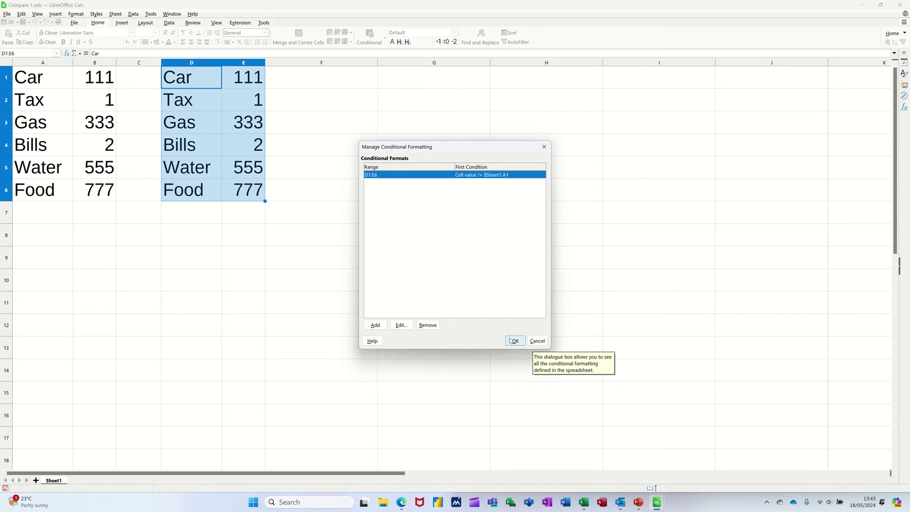
- Close the conditional formats overview and change Tax's amount in B2 to 22
click(512, 338)
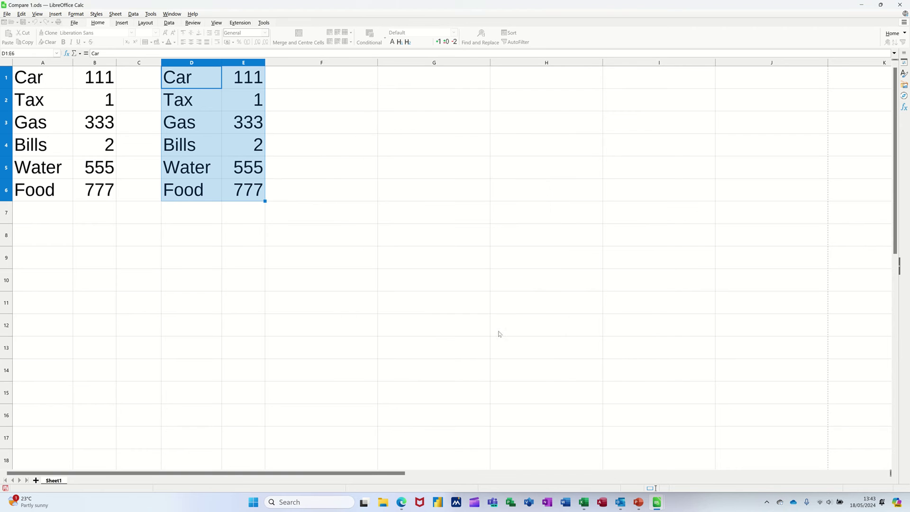
click(97, 104)
text(22)
key(Return)
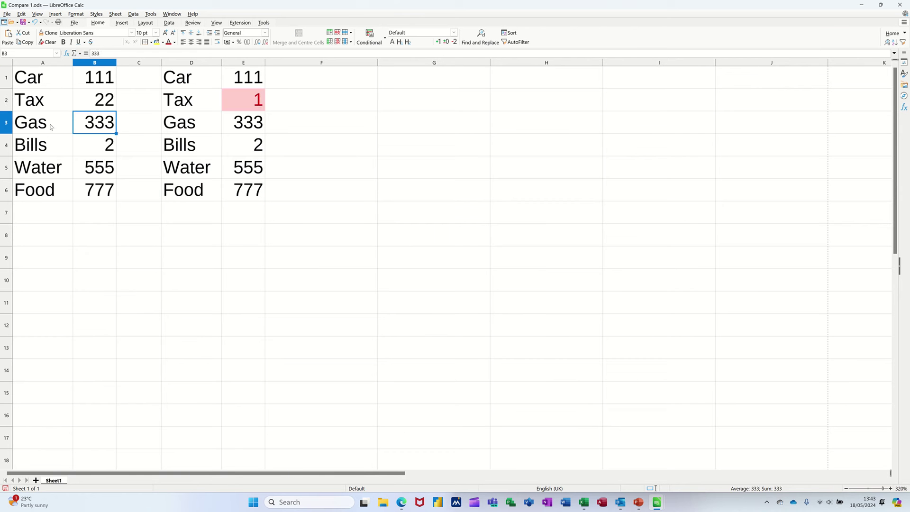
- Rename Gas in A3 to bob
click(64, 131)
text(bob)
key(Return)
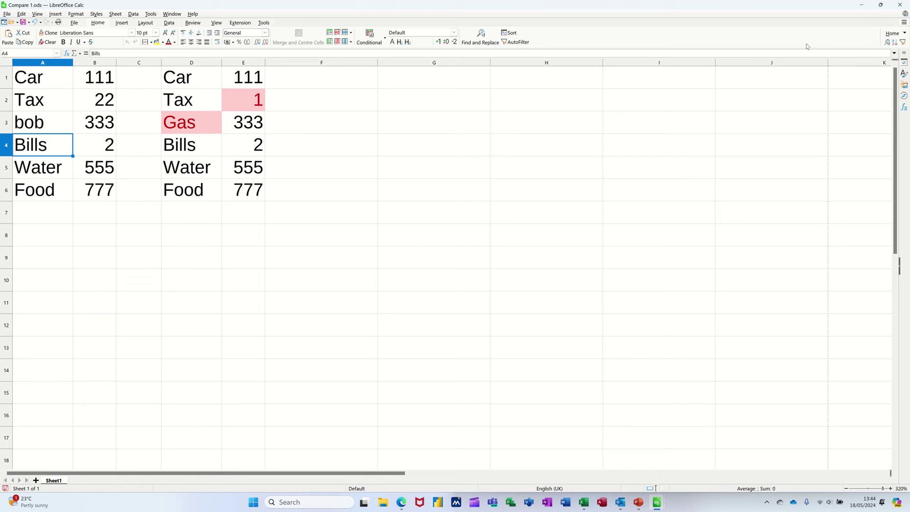
- Tile Compare 1.ods and Compare 2.ods side by side
mouse_move(876, 9)
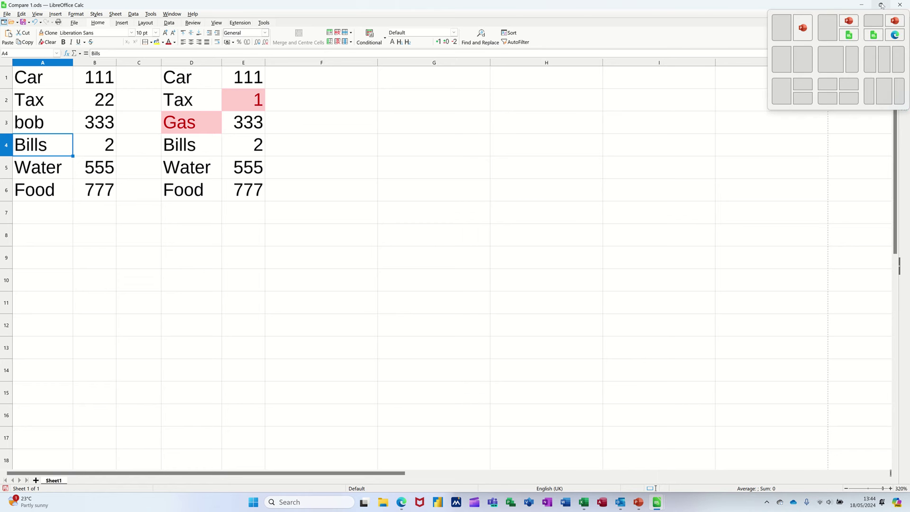
click(784, 28)
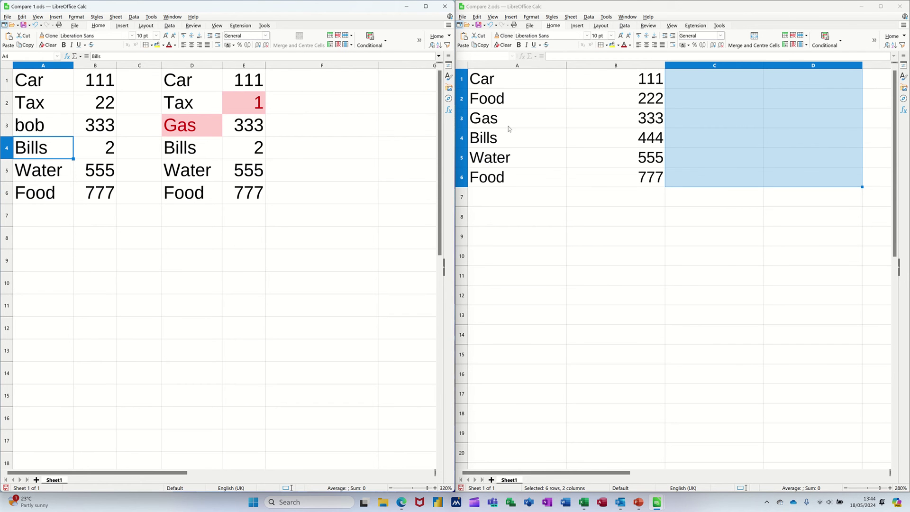
click(566, 67)
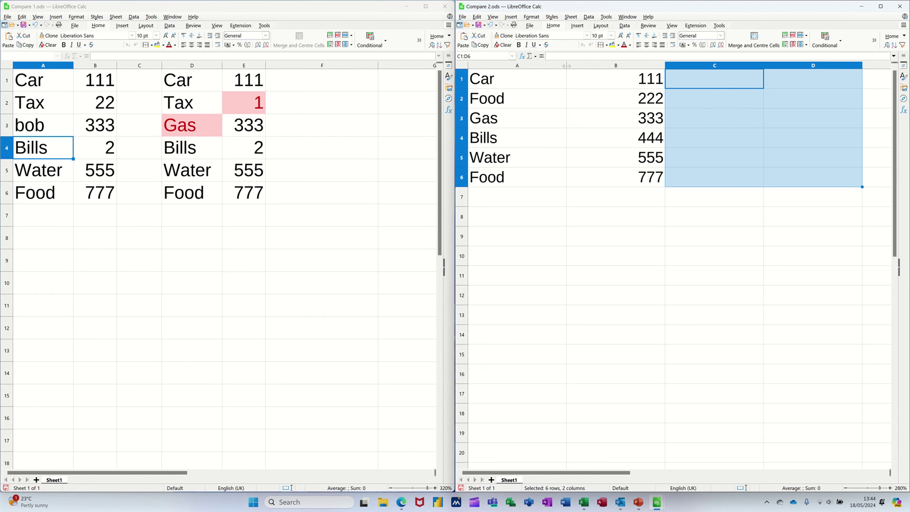
- Narrow column A and autofit column B in Compare 2.ods
drag(566, 69, 516, 68)
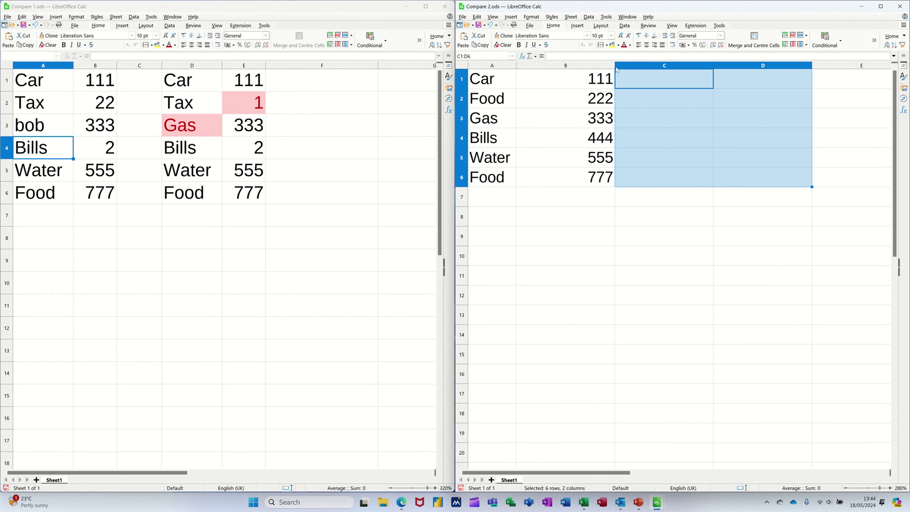
click(613, 67)
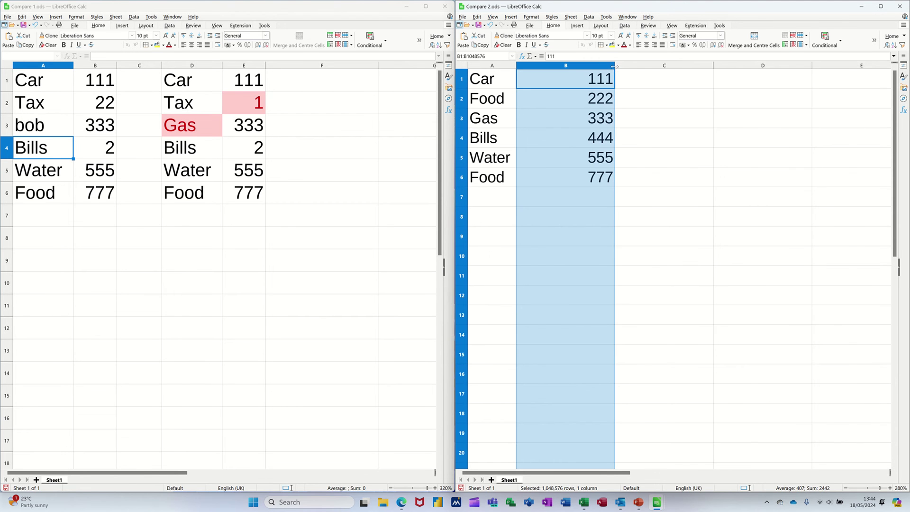
double_click(615, 67)
click(546, 96)
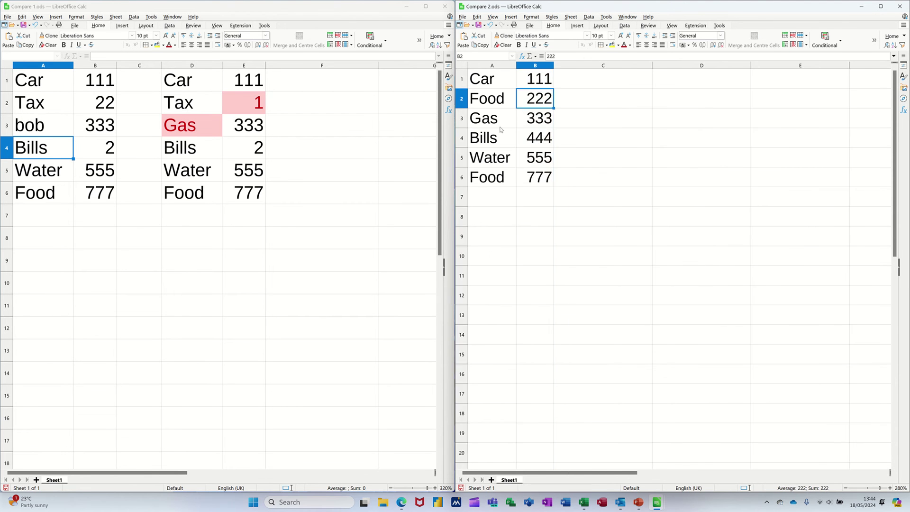
click(487, 83)
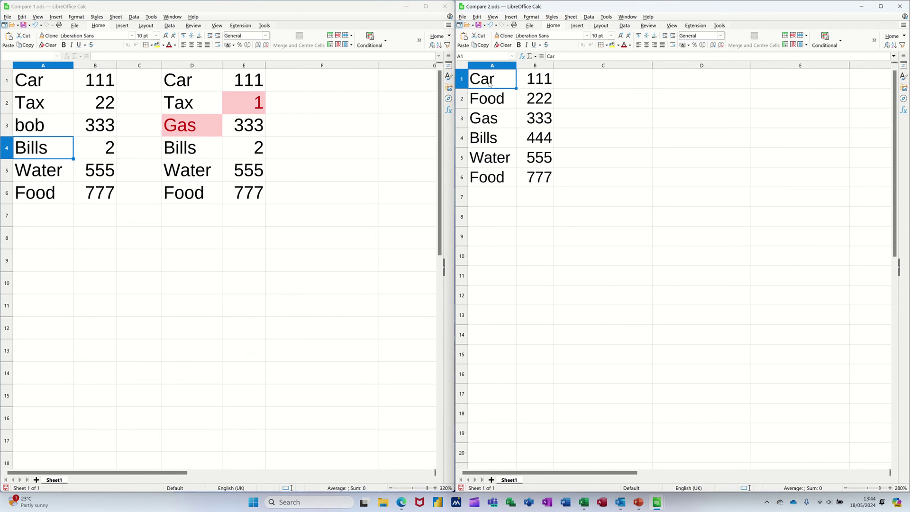
click(598, 84)
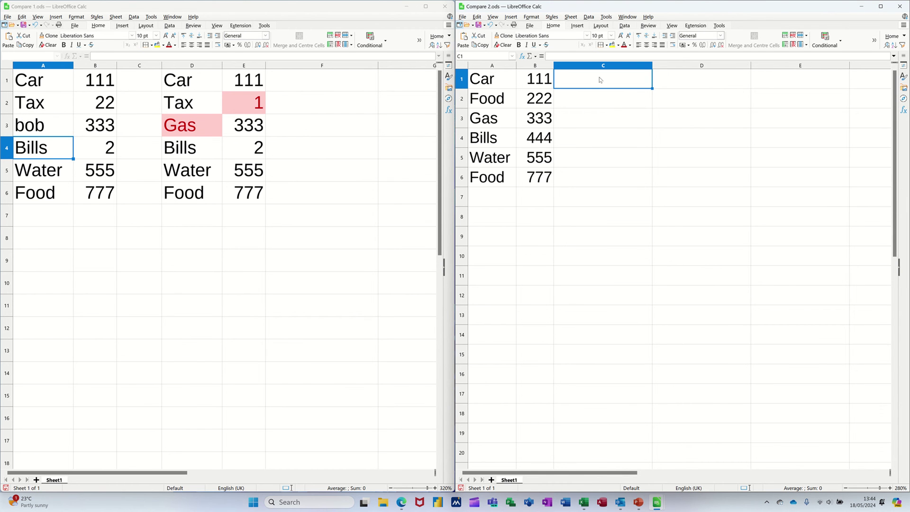
- Enter =IF(A1<>Compare 1's A1,"Changed","") in C1 and fill it across C1:D6
text(=i)
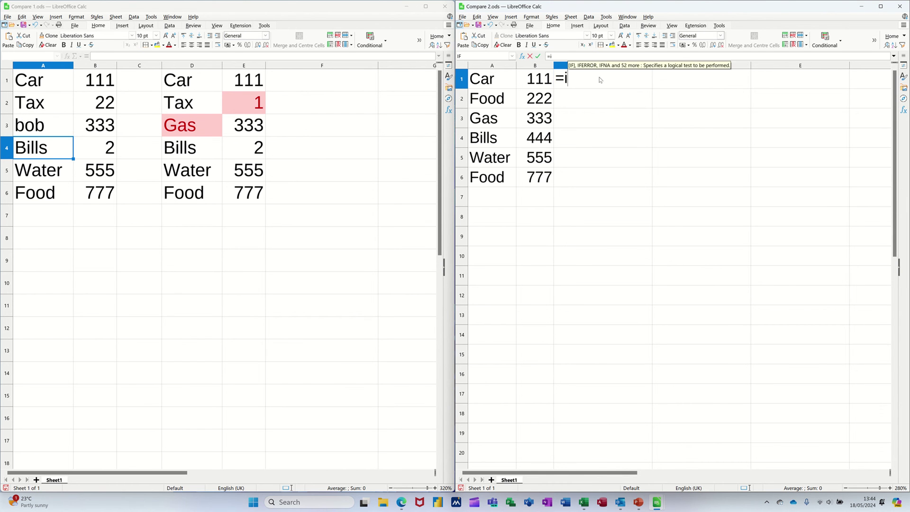
text(f()
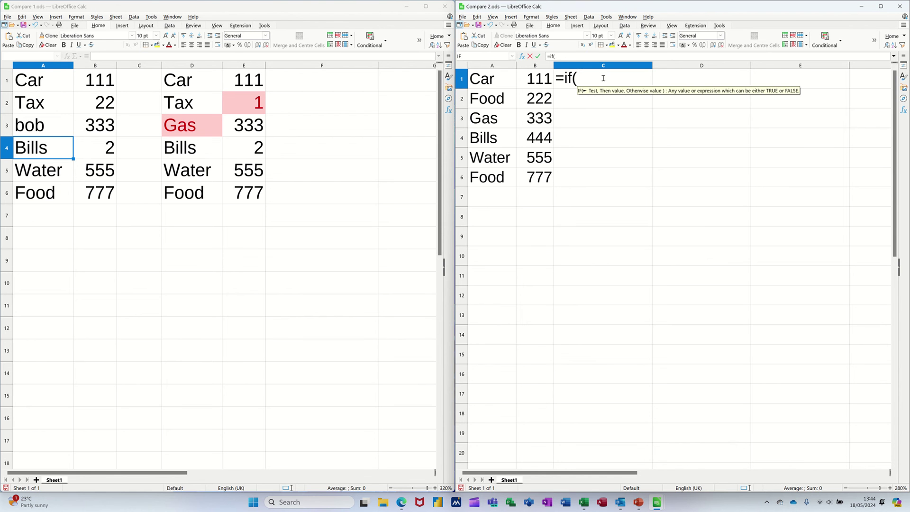
click(491, 81)
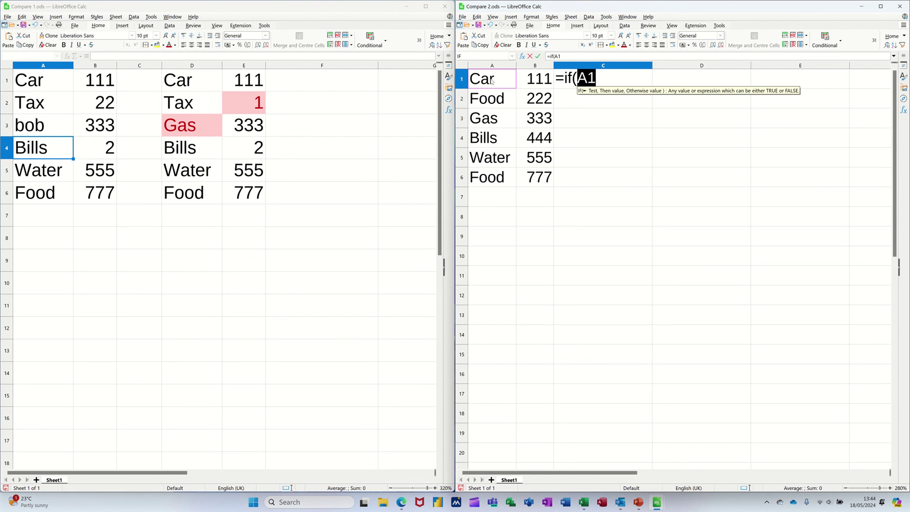
text(<>)
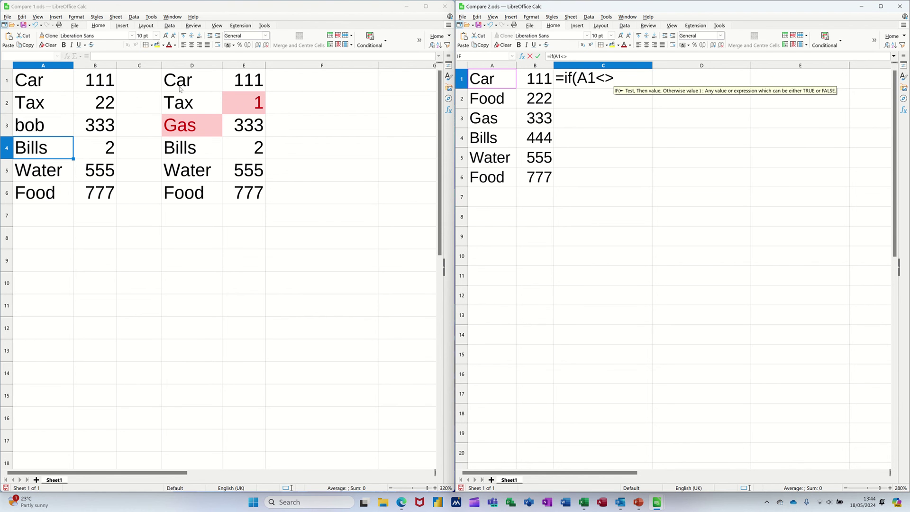
click(59, 80)
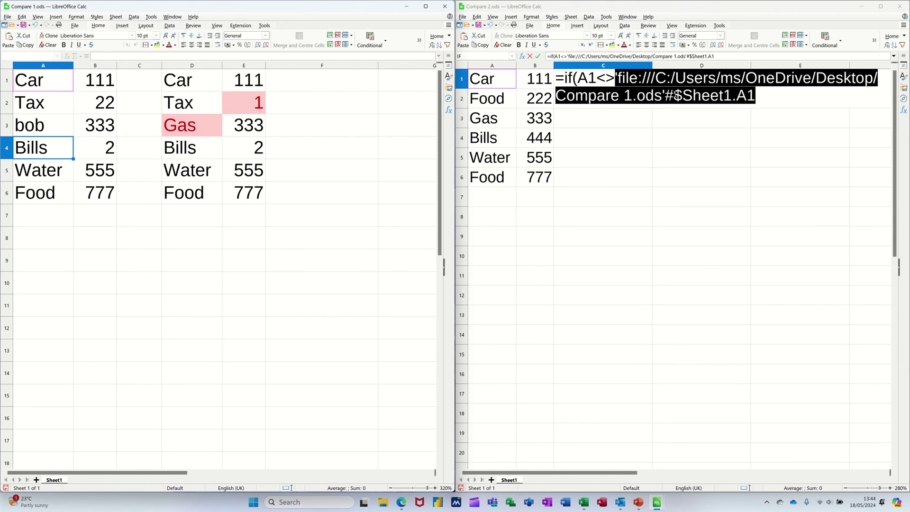
click(724, 58)
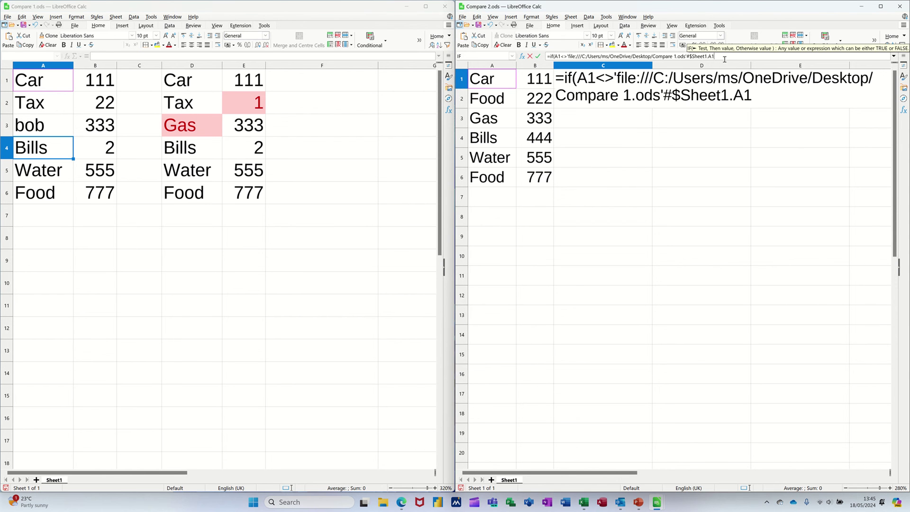
text(,"Chan)
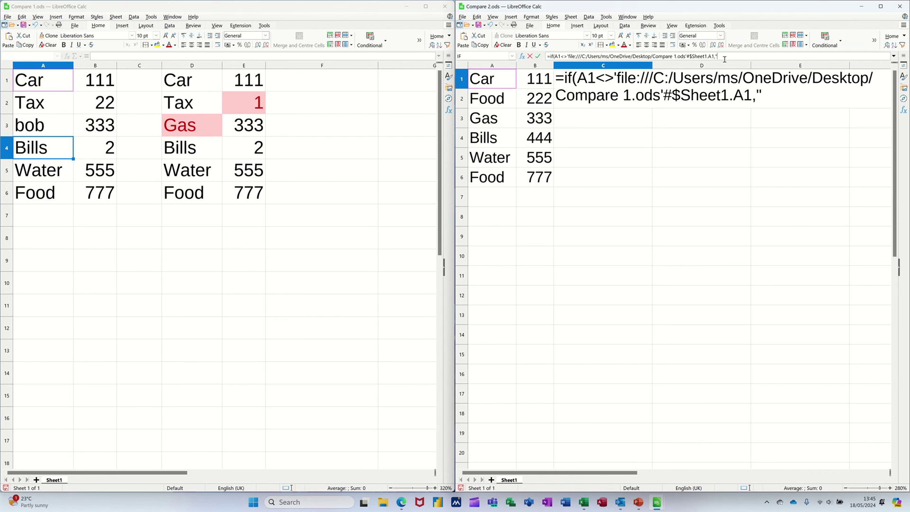
text(ged")
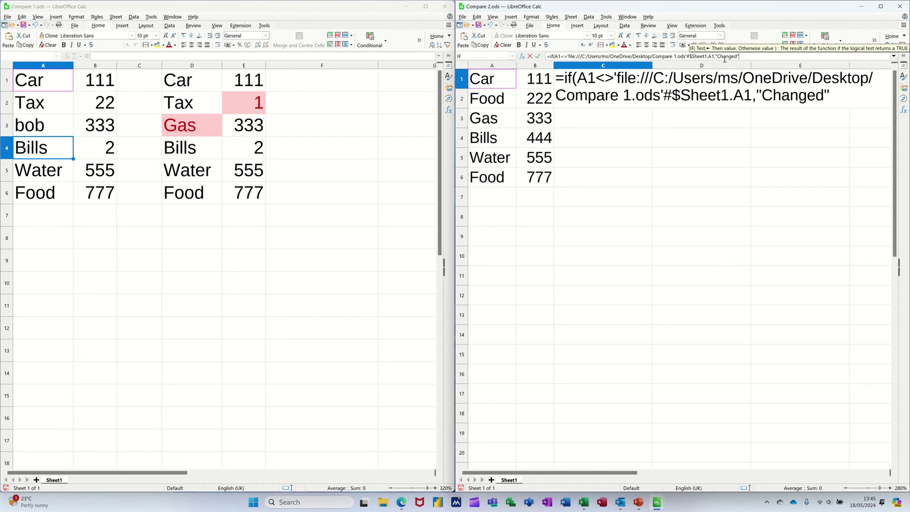
text(,)
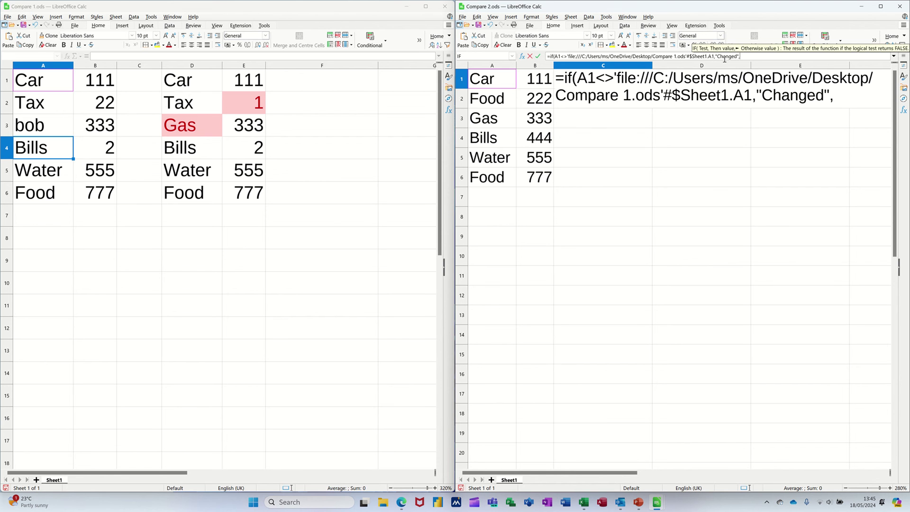
text(""))
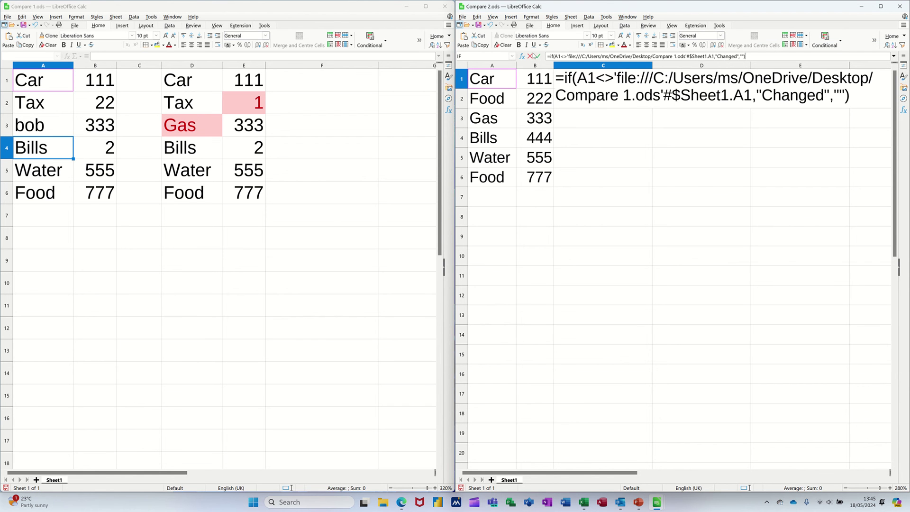
click(538, 56)
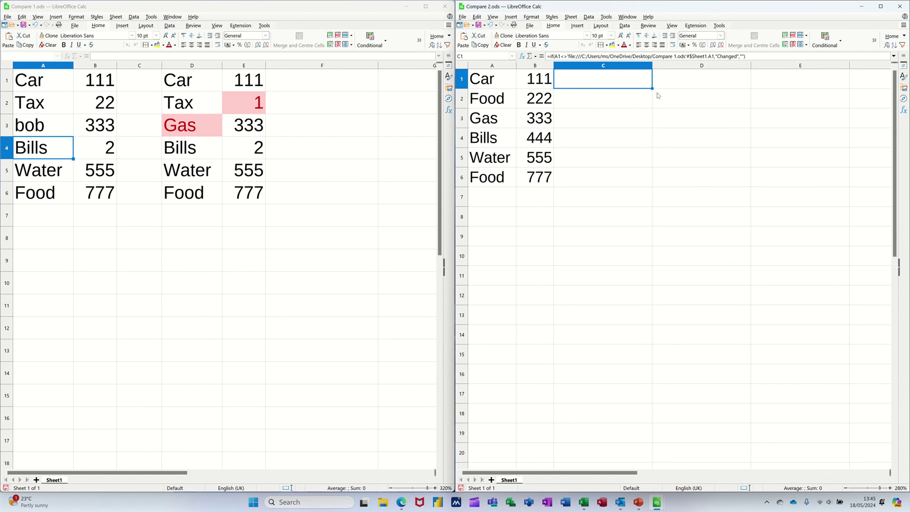
drag(653, 87, 746, 178)
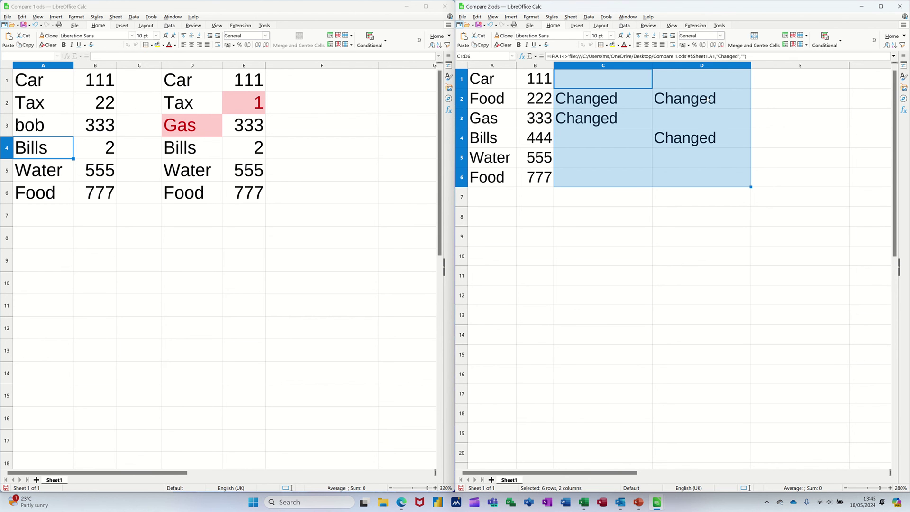
- Add a C1:D6 rule giving cells whose value is not equal to "" the Bad style
click(833, 46)
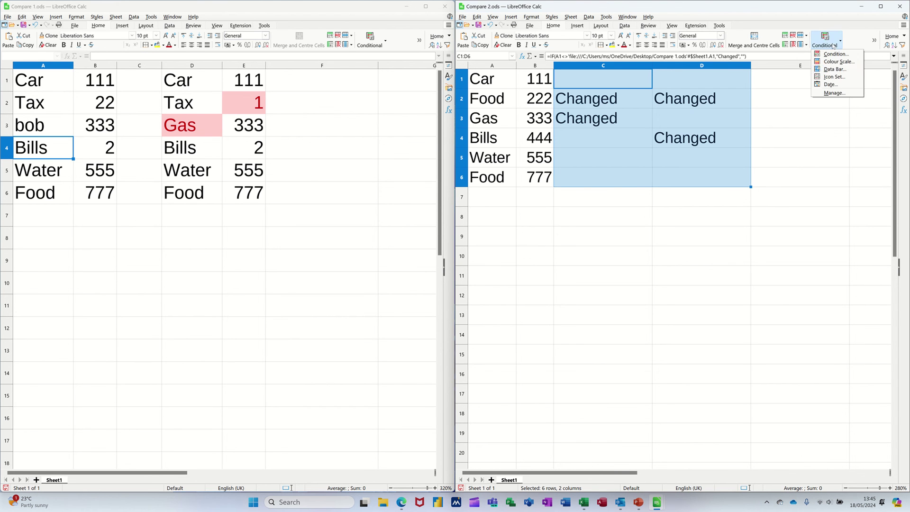
click(821, 96)
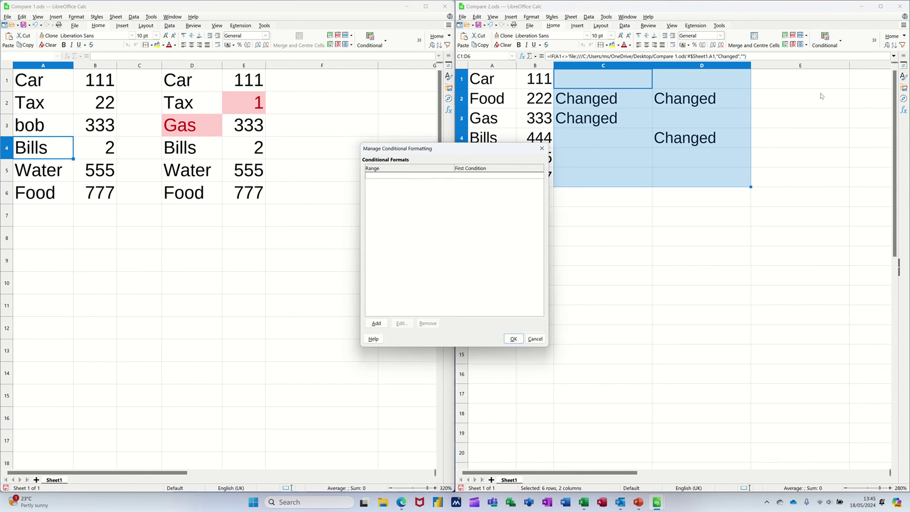
click(374, 325)
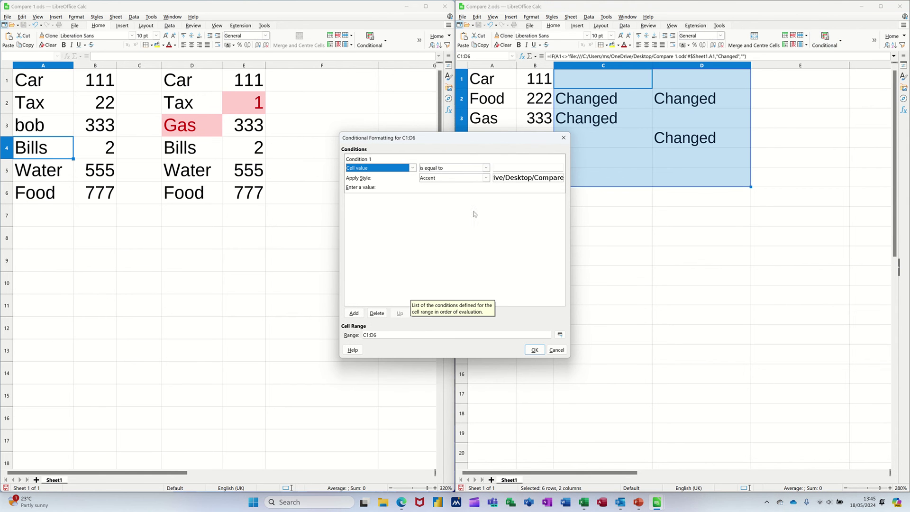
click(486, 169)
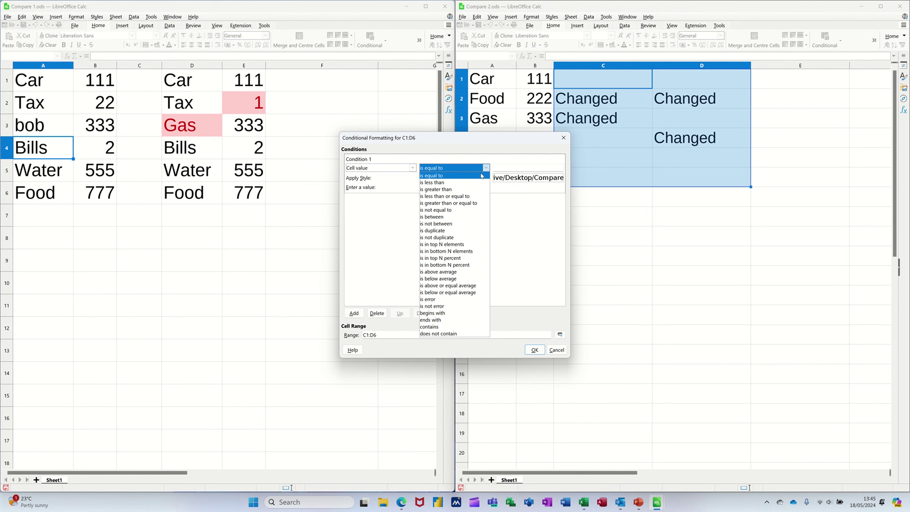
click(462, 210)
click(510, 166)
text("")
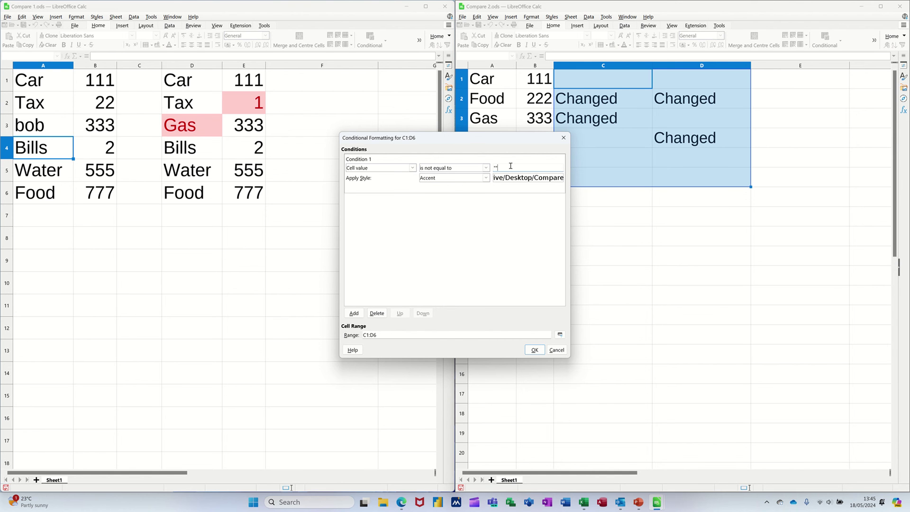
click(485, 177)
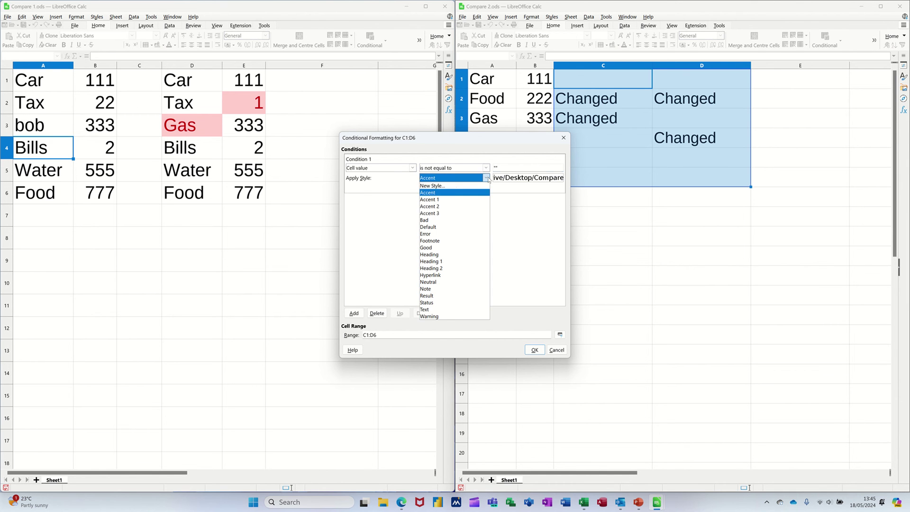
click(450, 220)
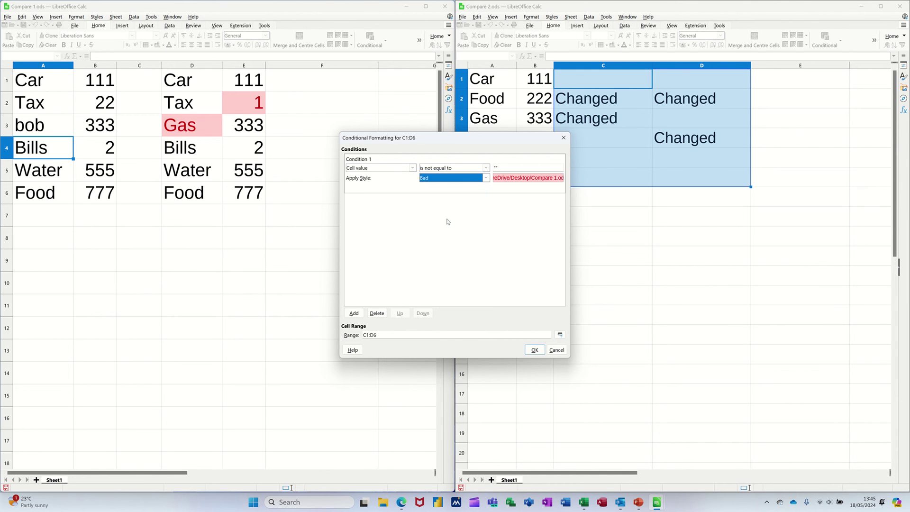
click(533, 351)
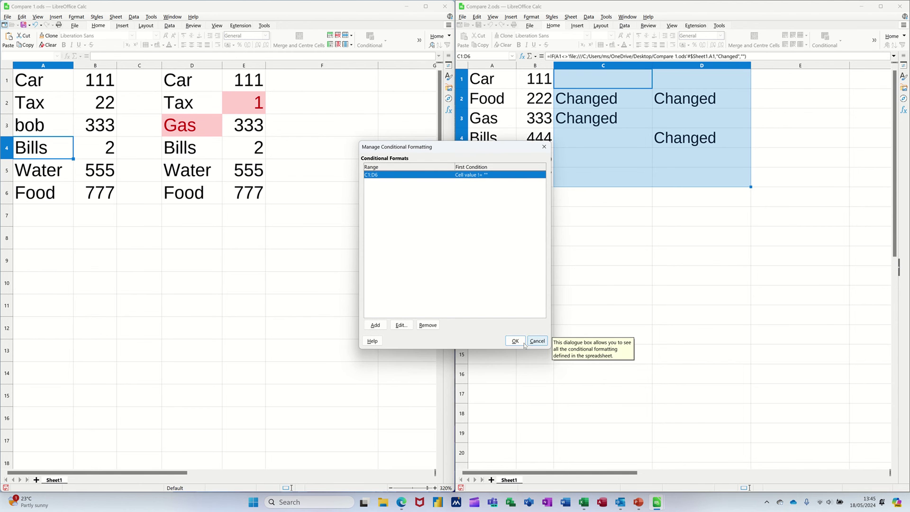
click(515, 341)
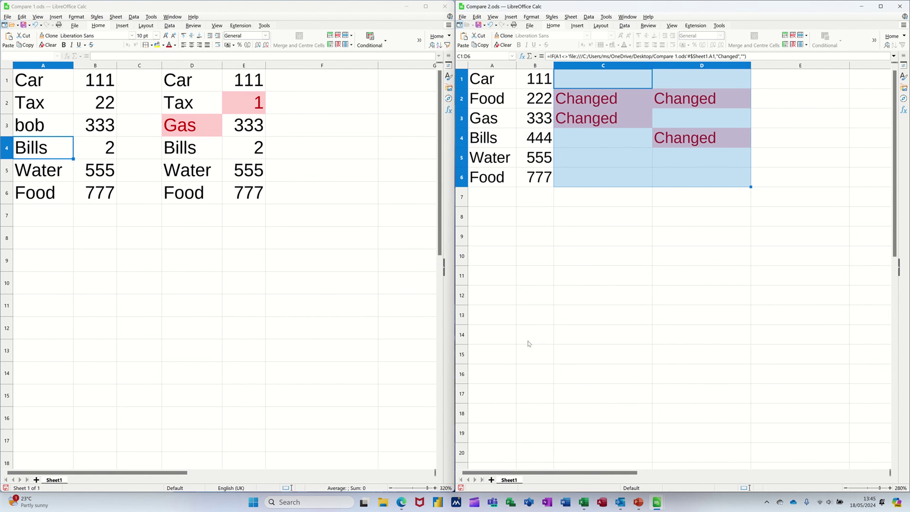
click(630, 174)
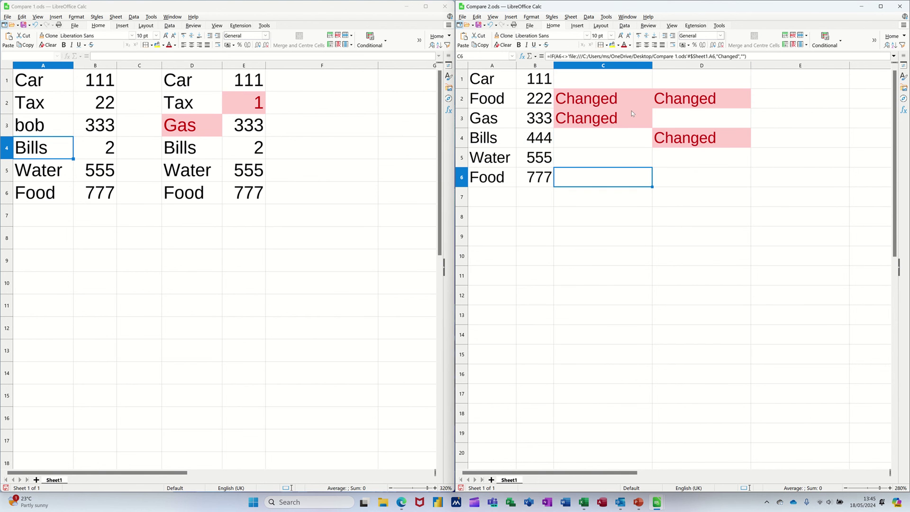